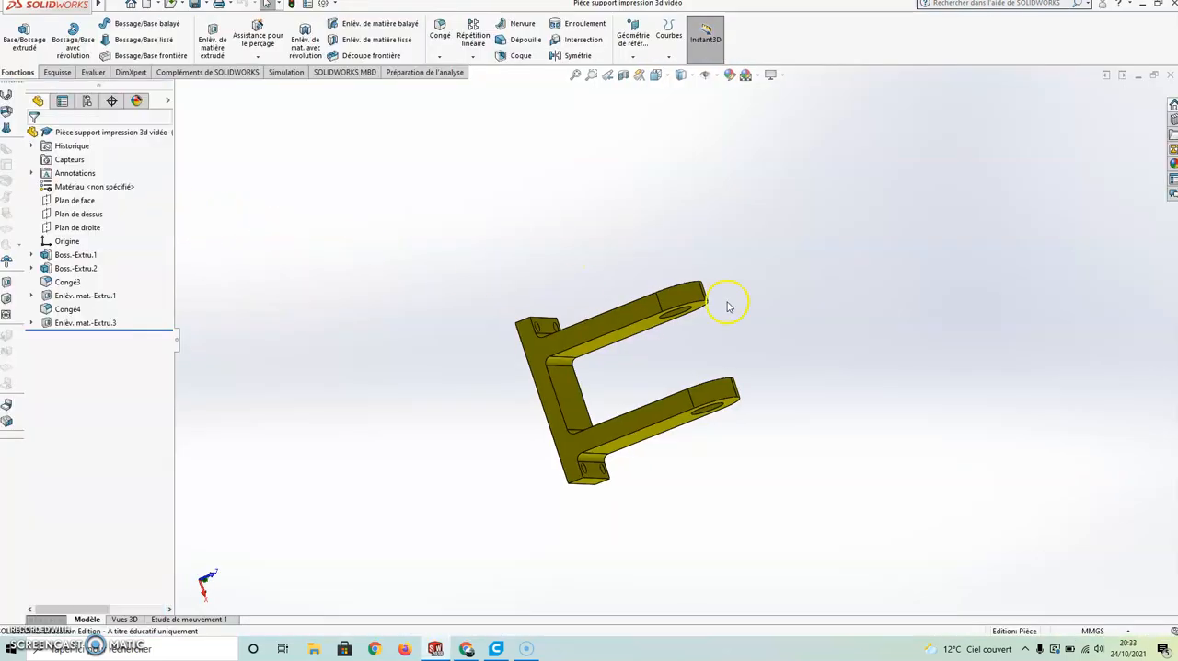
Save the part to the desktop as the STL file "Pièce support impression 3d vidéo", replacing the existing file
middle_drag(726, 296, 639, 266)
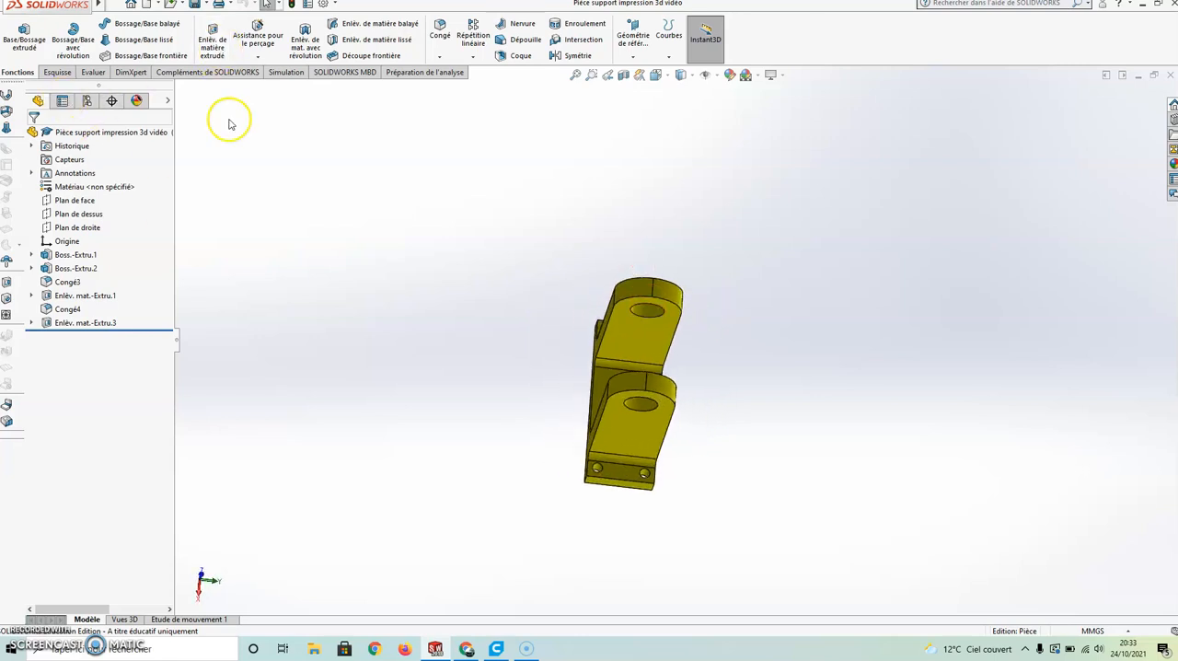
mouse_move(72, 16)
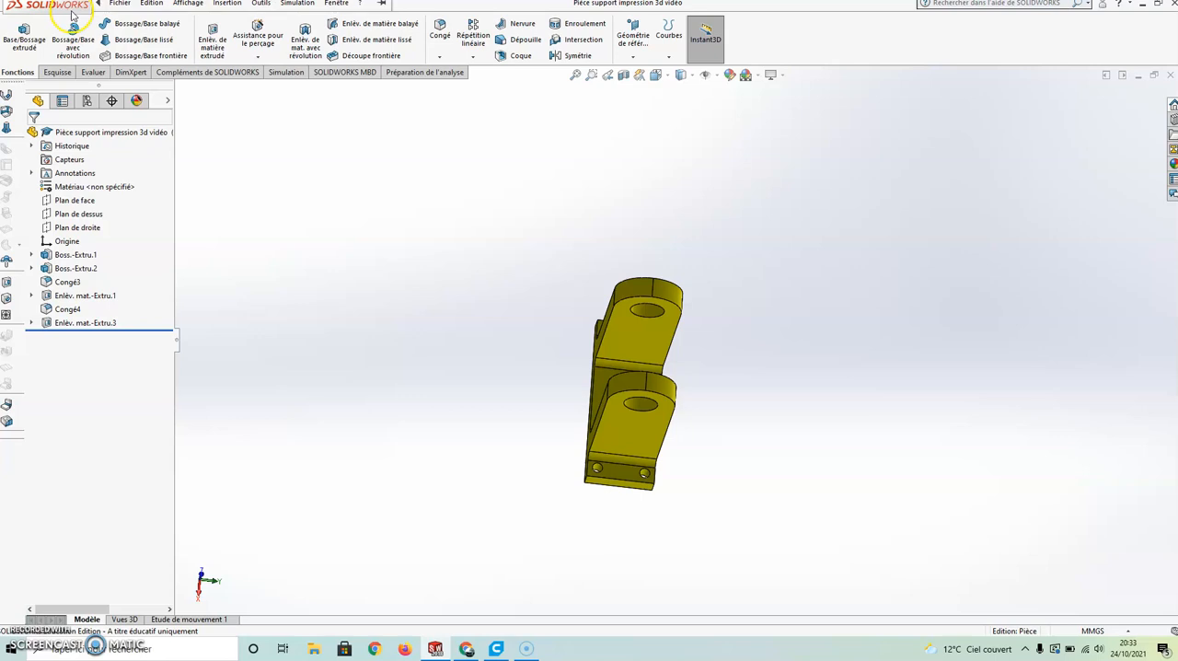
click(121, 3)
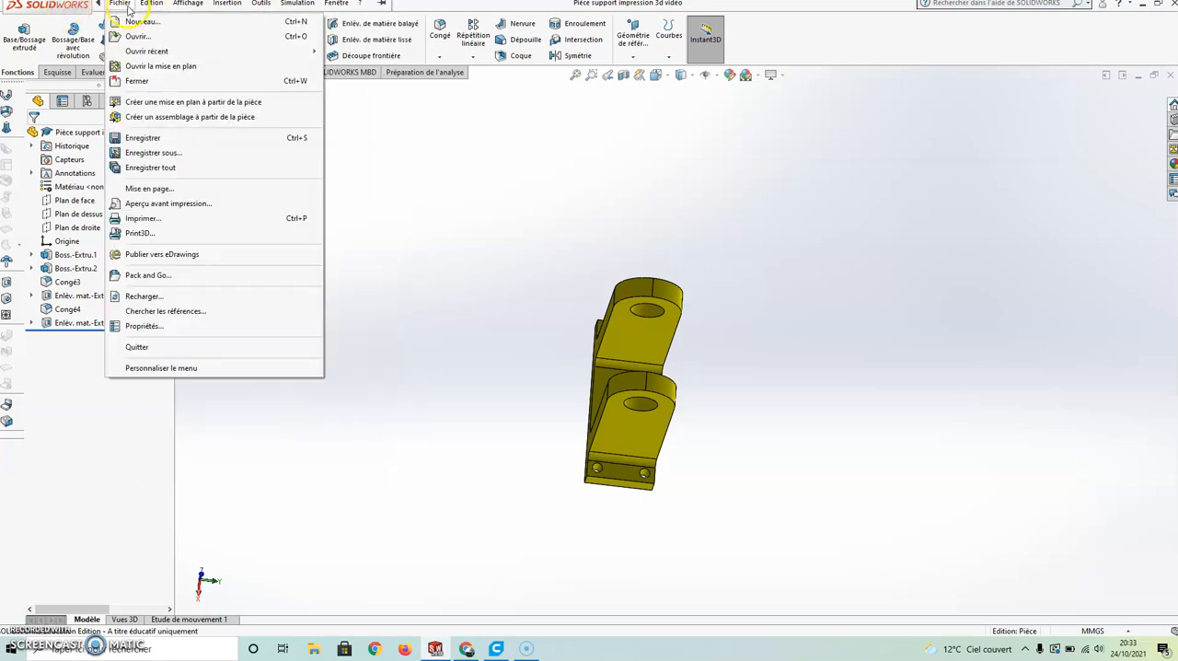
click(148, 153)
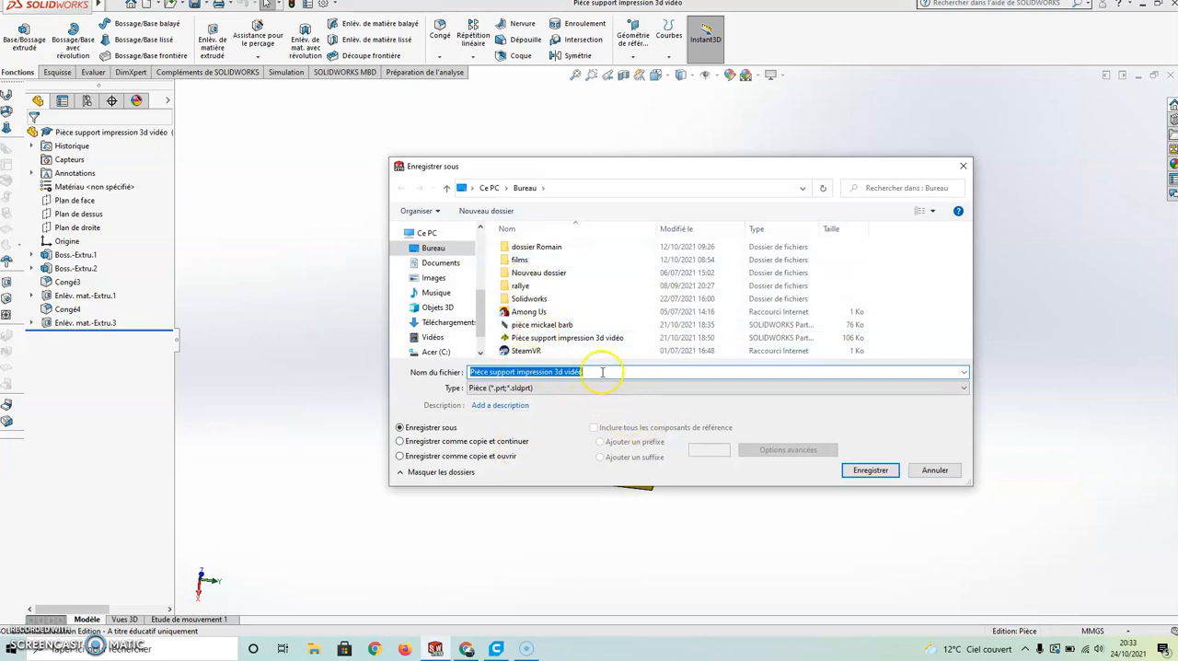
click(598, 370)
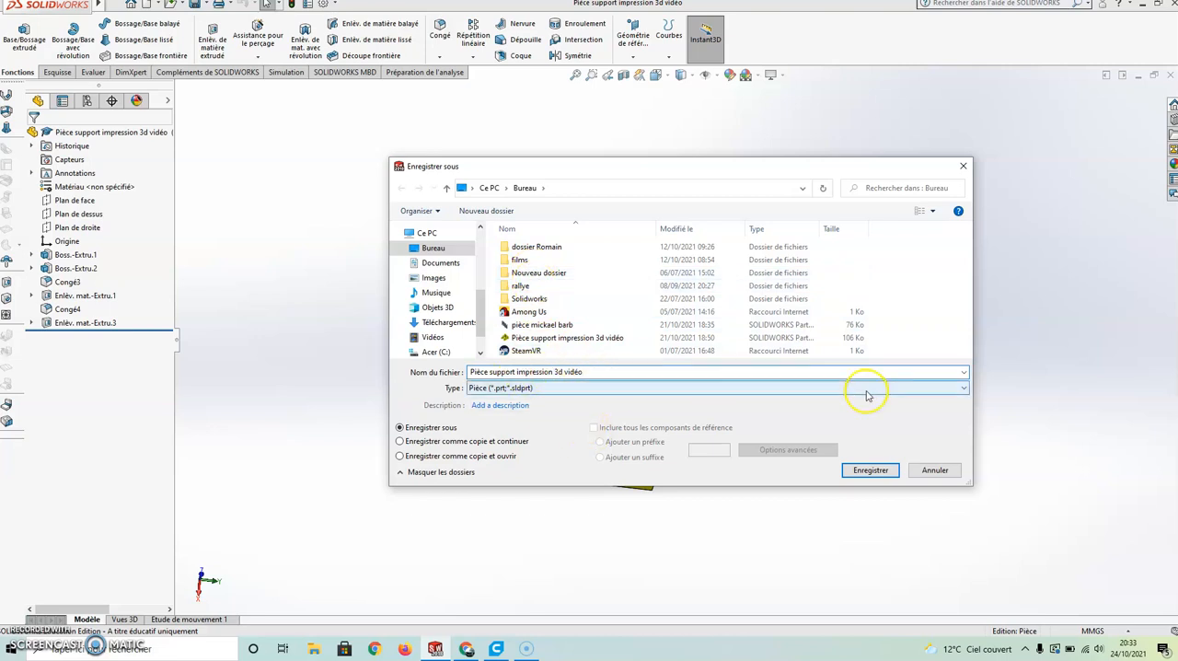
click(962, 387)
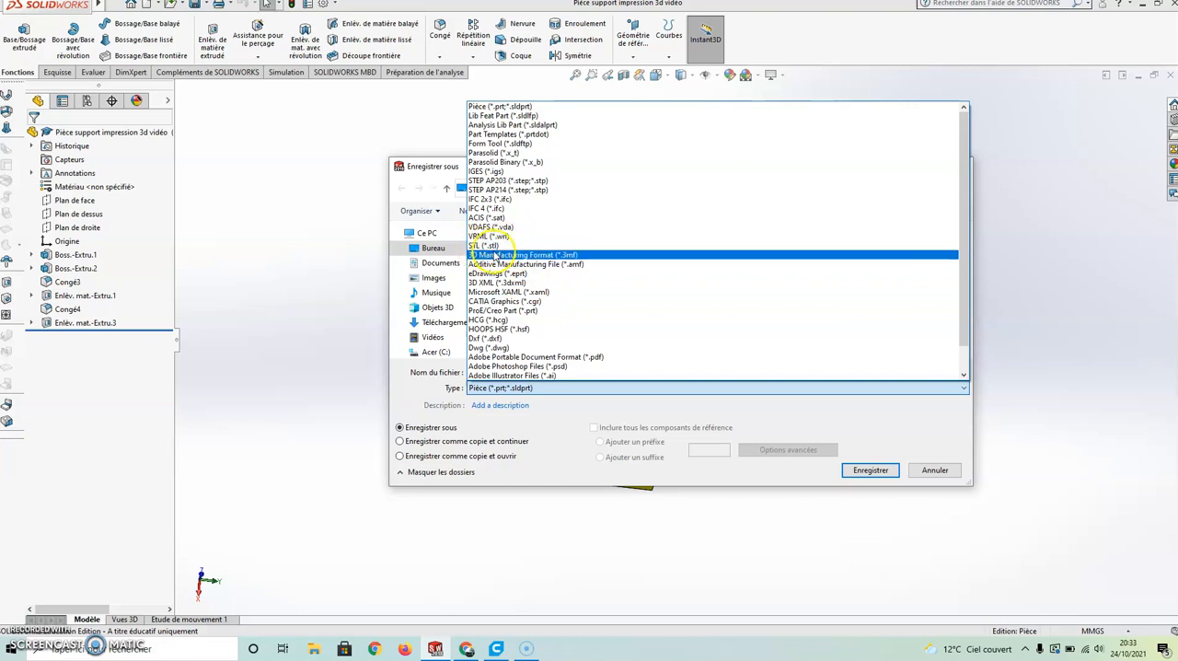
click(494, 246)
click(871, 490)
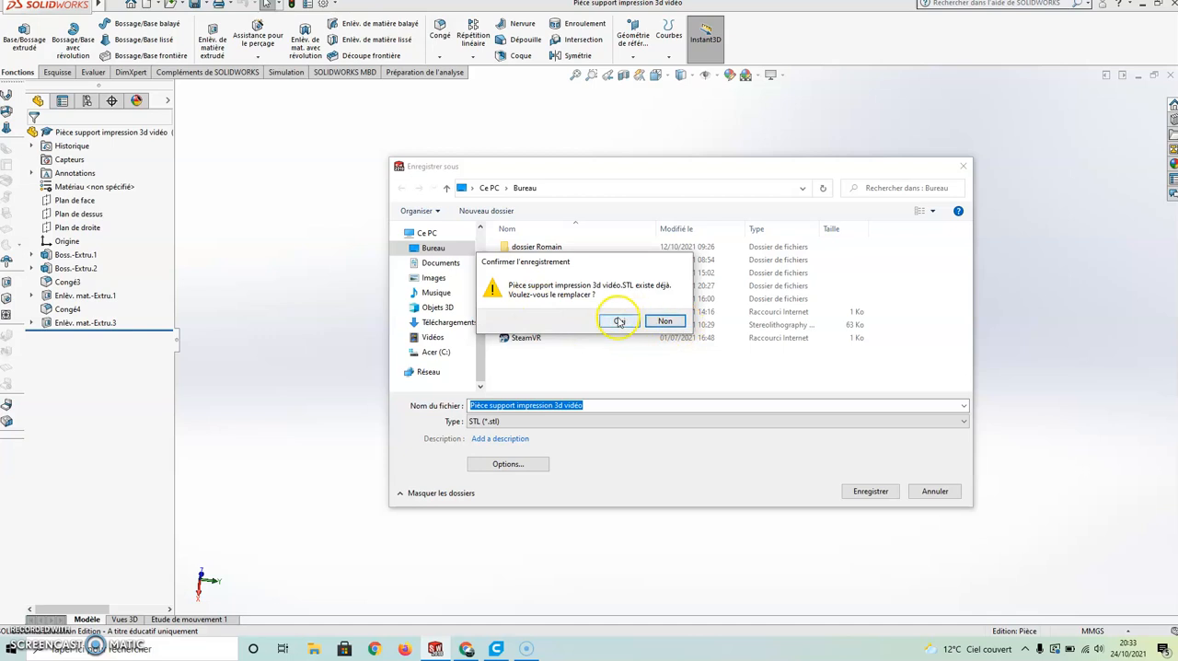
click(619, 321)
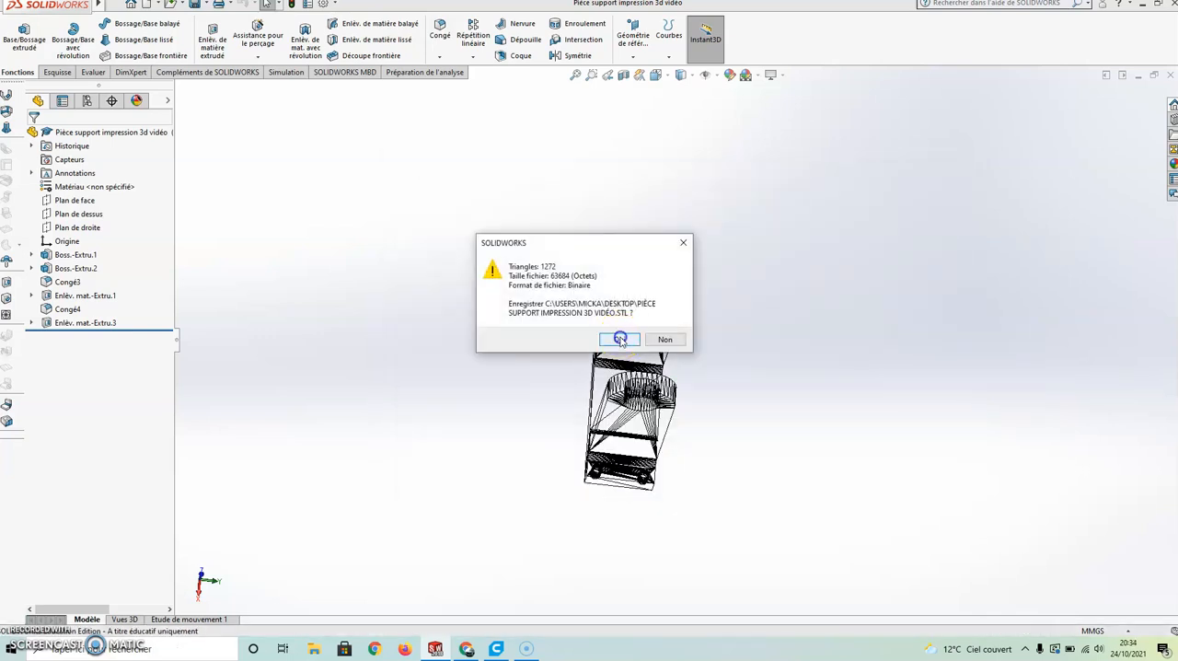
click(620, 340)
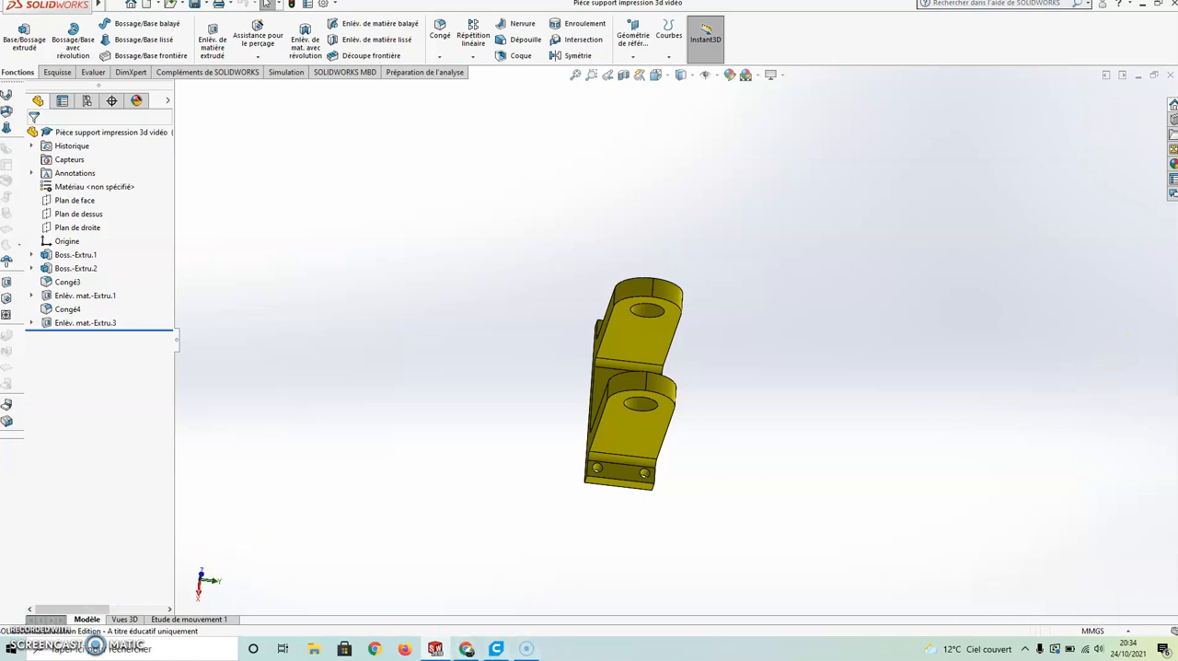
Open the exported STL "Pièce support impression 3d vidéo" from the desktop in Ultimaker Cura
key(super+d)
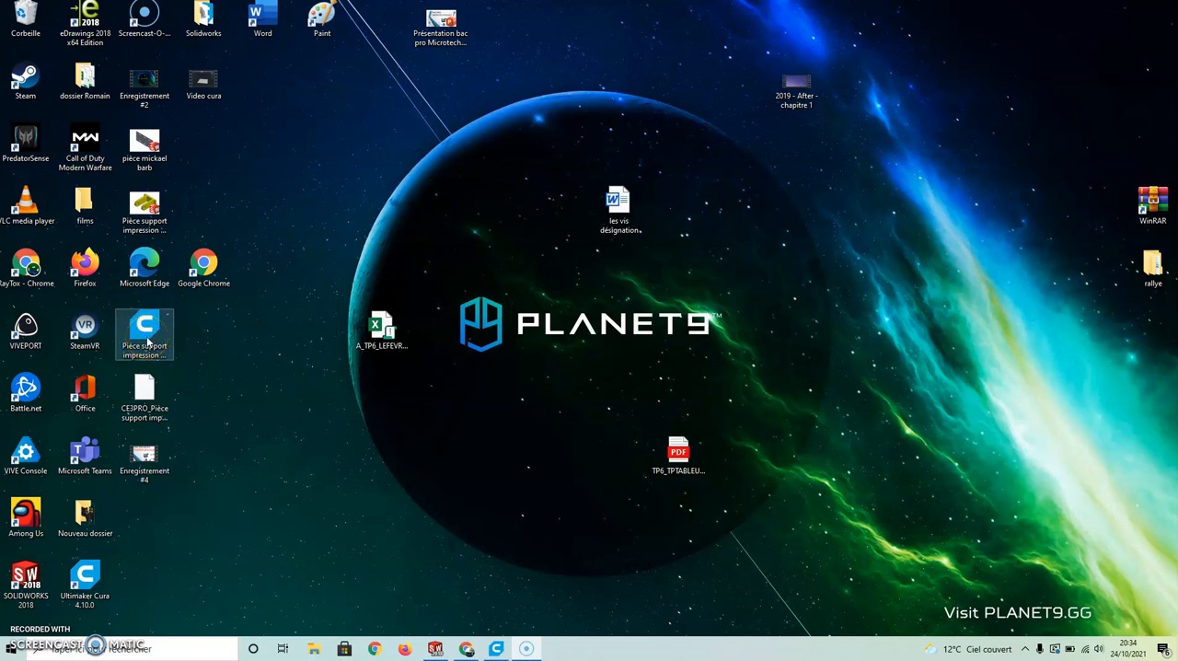
double_click(147, 340)
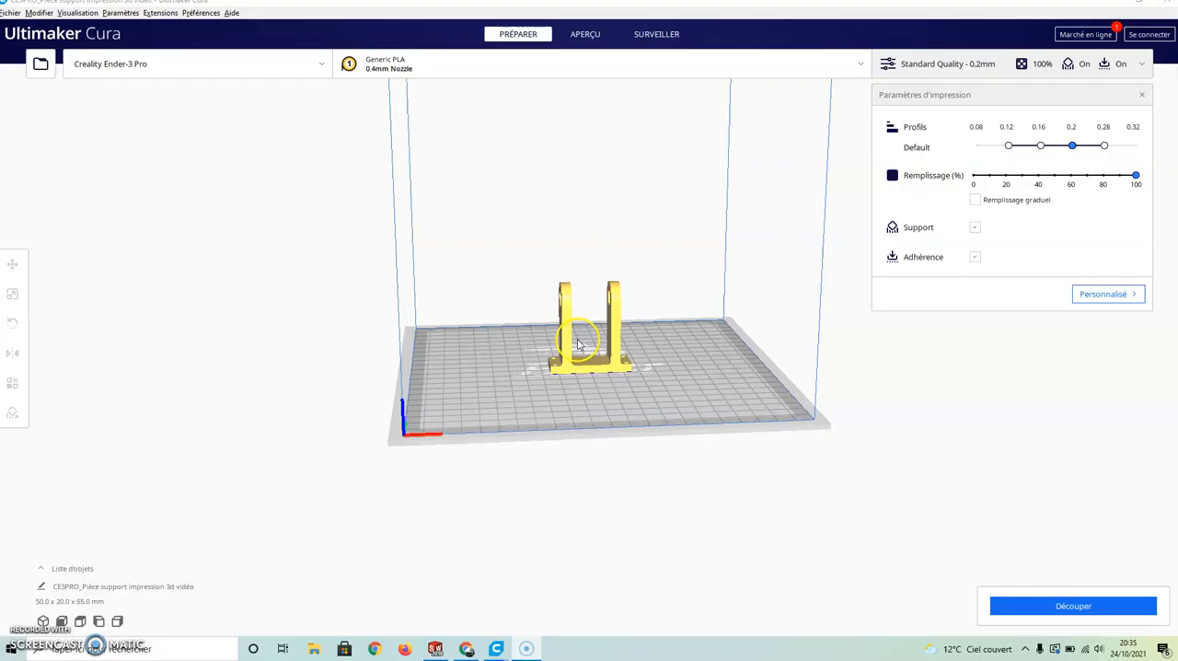
scroll(620, 322, down, 5)
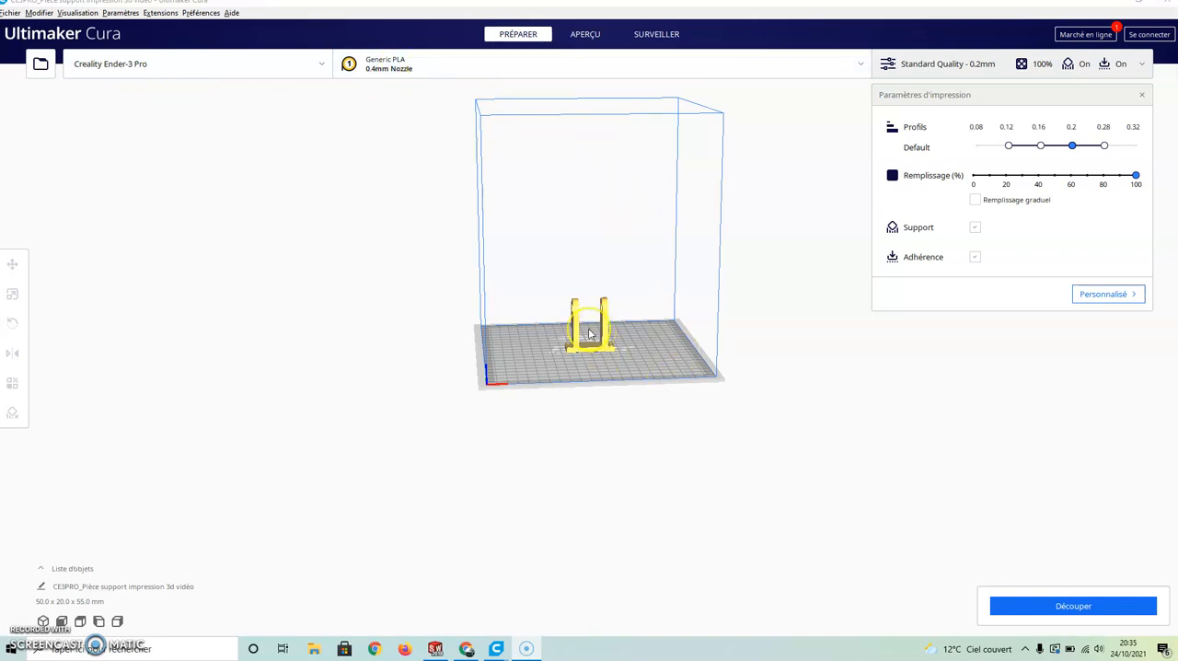
scroll(590, 334, up, 10)
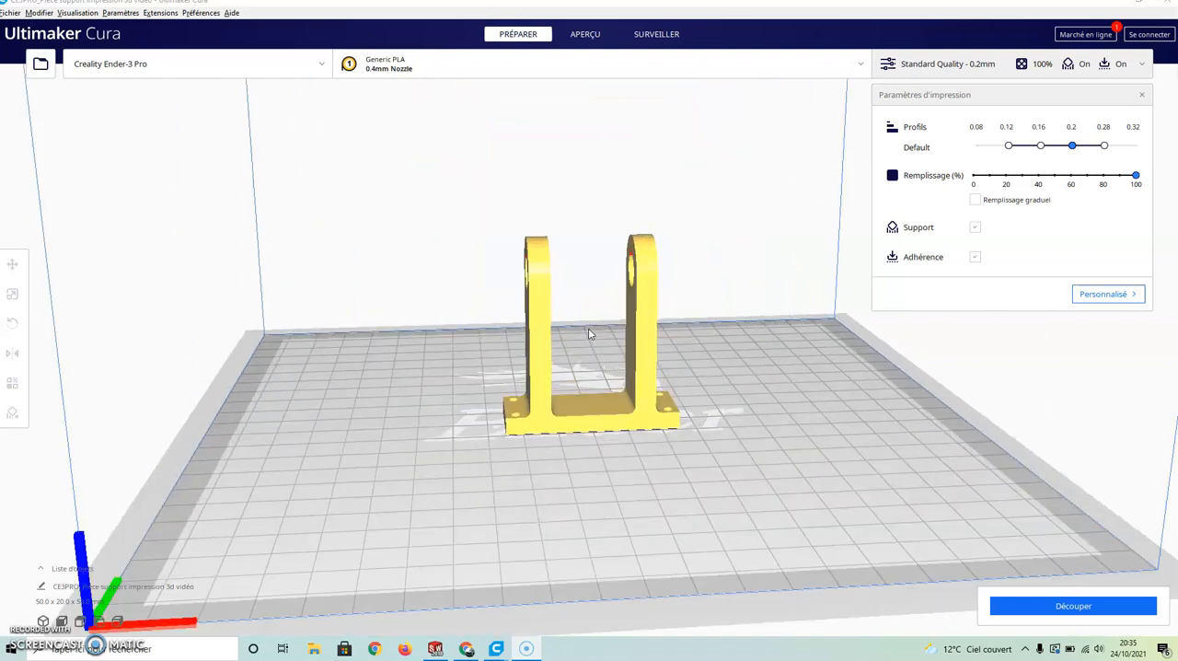
scroll(590, 333, down, 10)
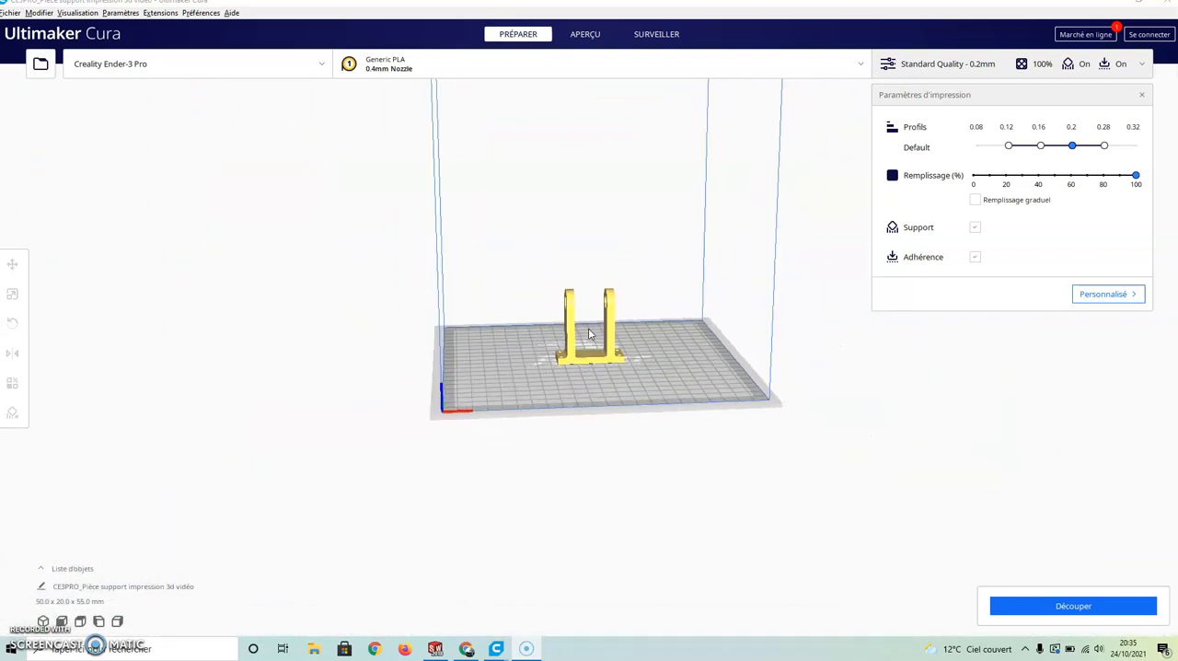
Move the bracket slightly on the build plate to about X 0.65 mm, Y 4.97 mm
click(590, 334)
right_drag(590, 333, 578, 376)
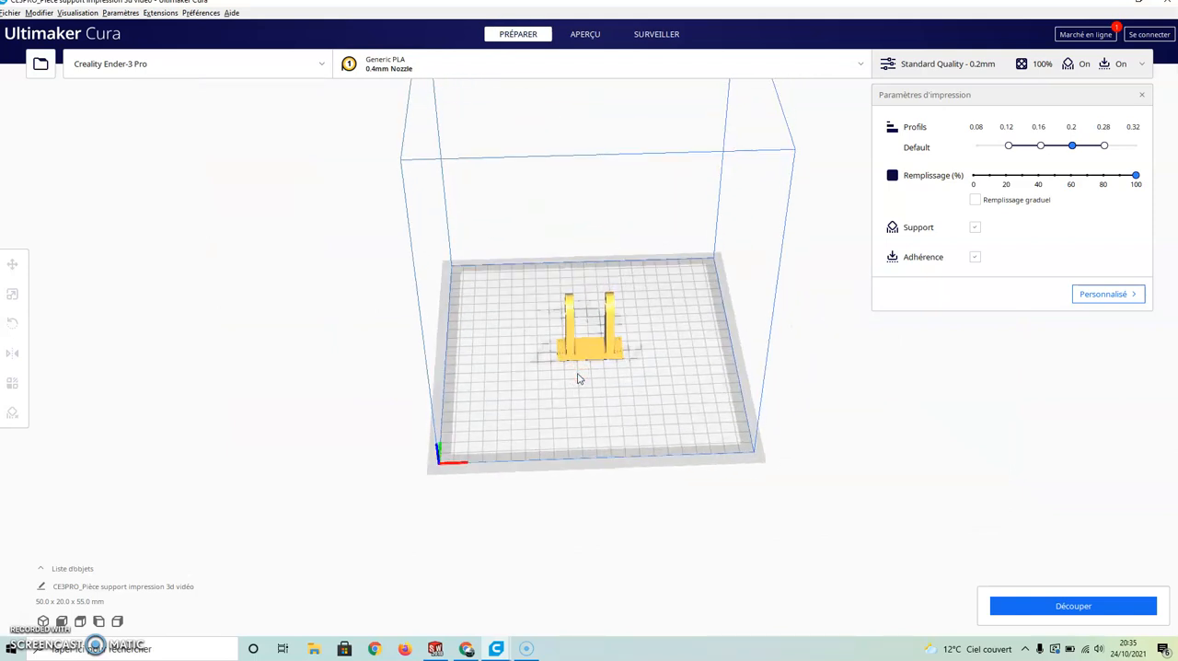
click(585, 357)
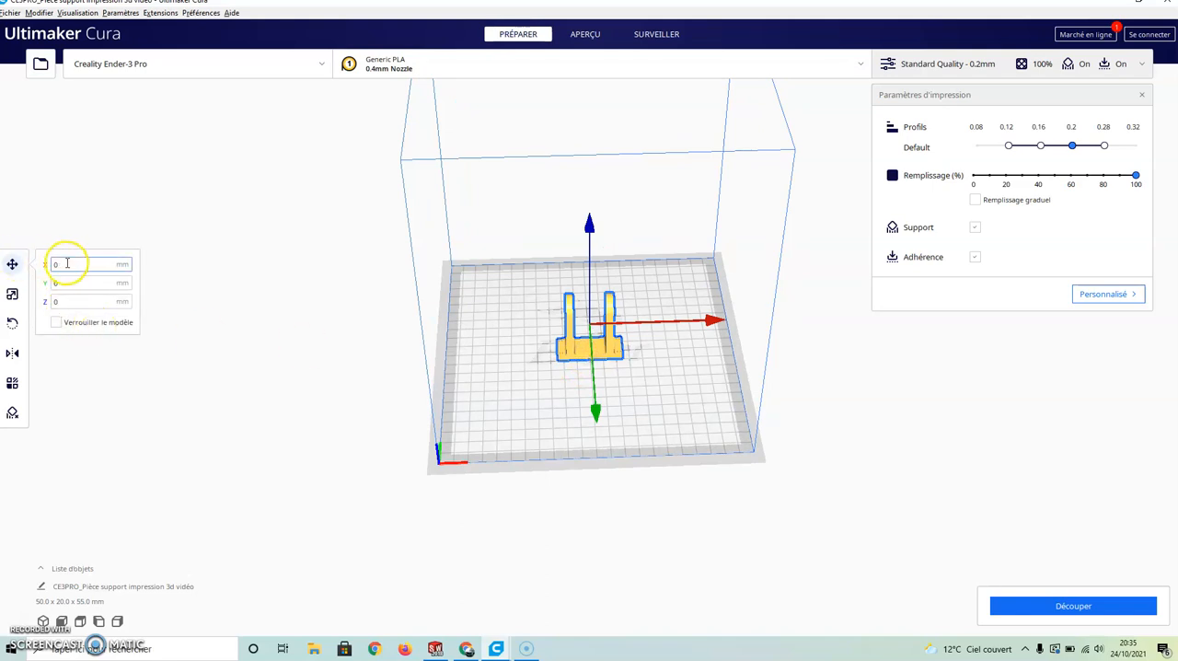
mouse_move(613, 347)
mouse_down()
mouse_move(663, 344)
mouse_move(670, 303)
mouse_move(657, 326)
mouse_move(608, 350)
mouse_up()
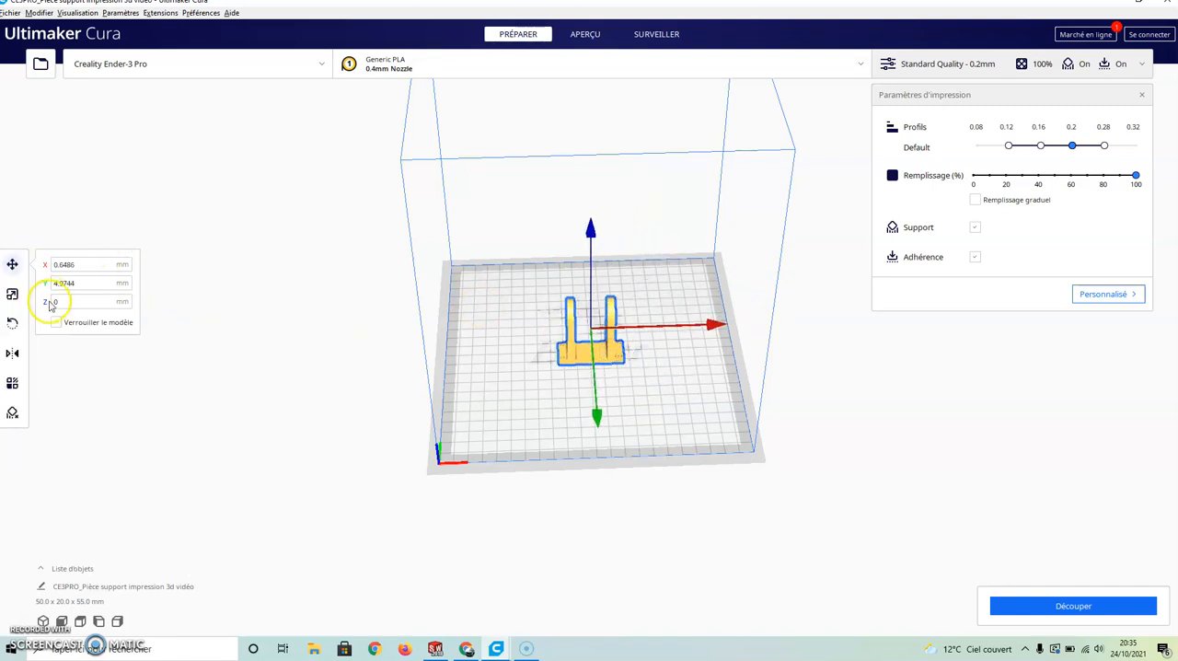
Look through the scale, rotate, mirror, per-model settings and support blocker tools for the selected bracket
click(12, 295)
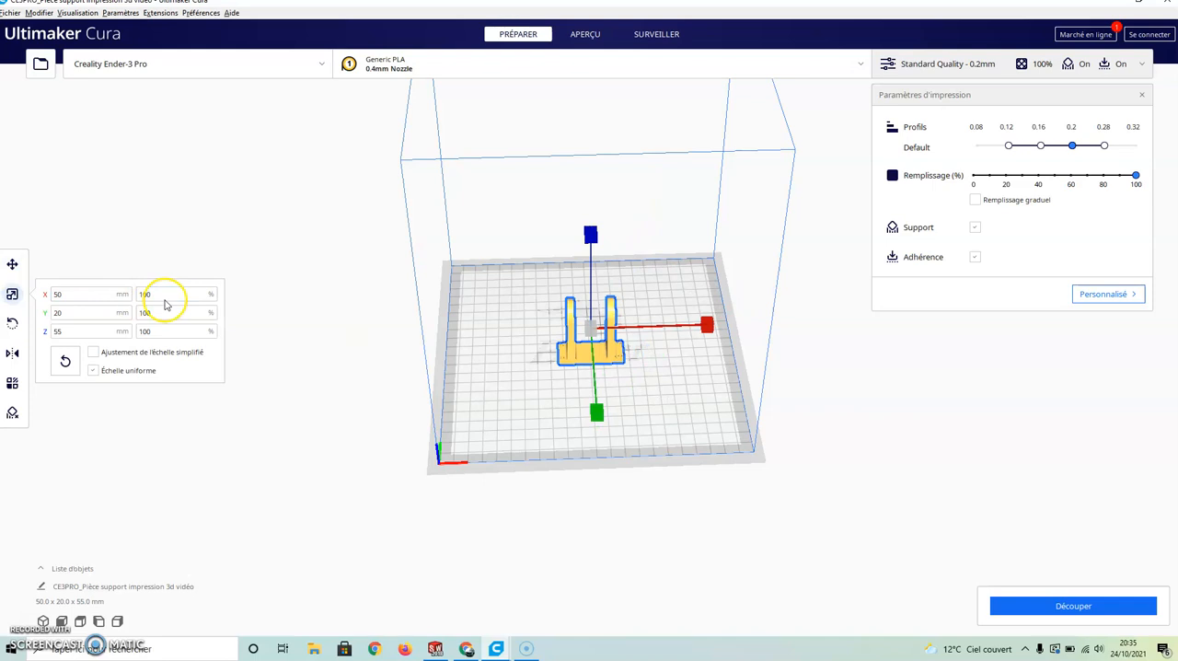
click(12, 323)
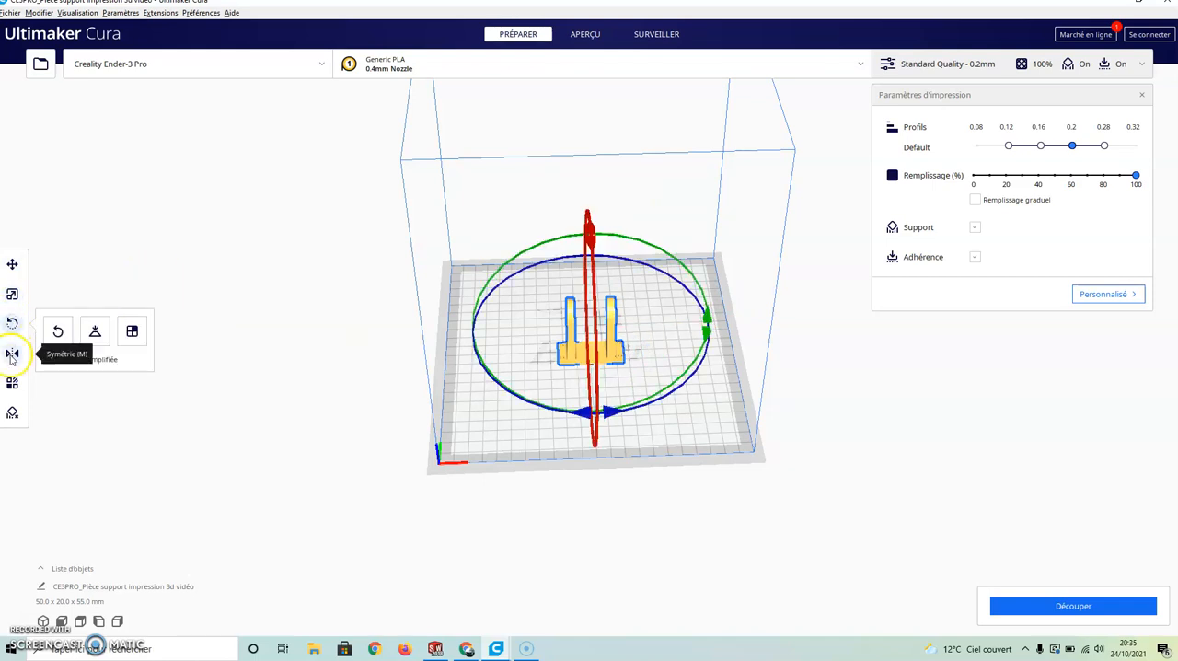
click(12, 354)
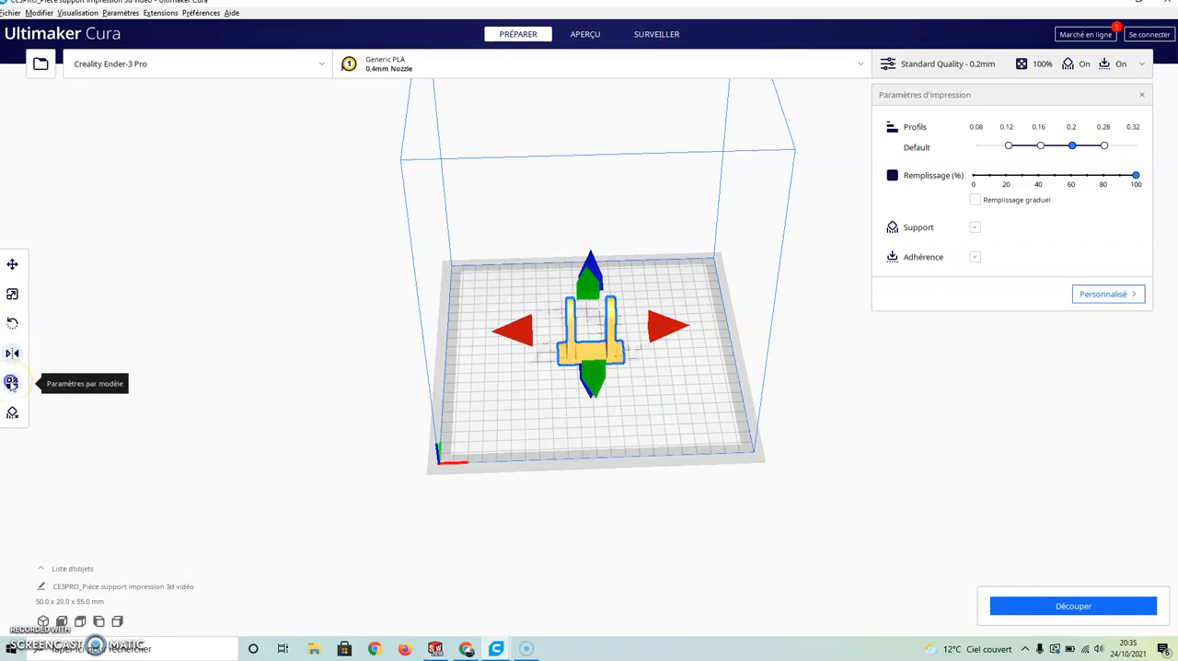
click(12, 383)
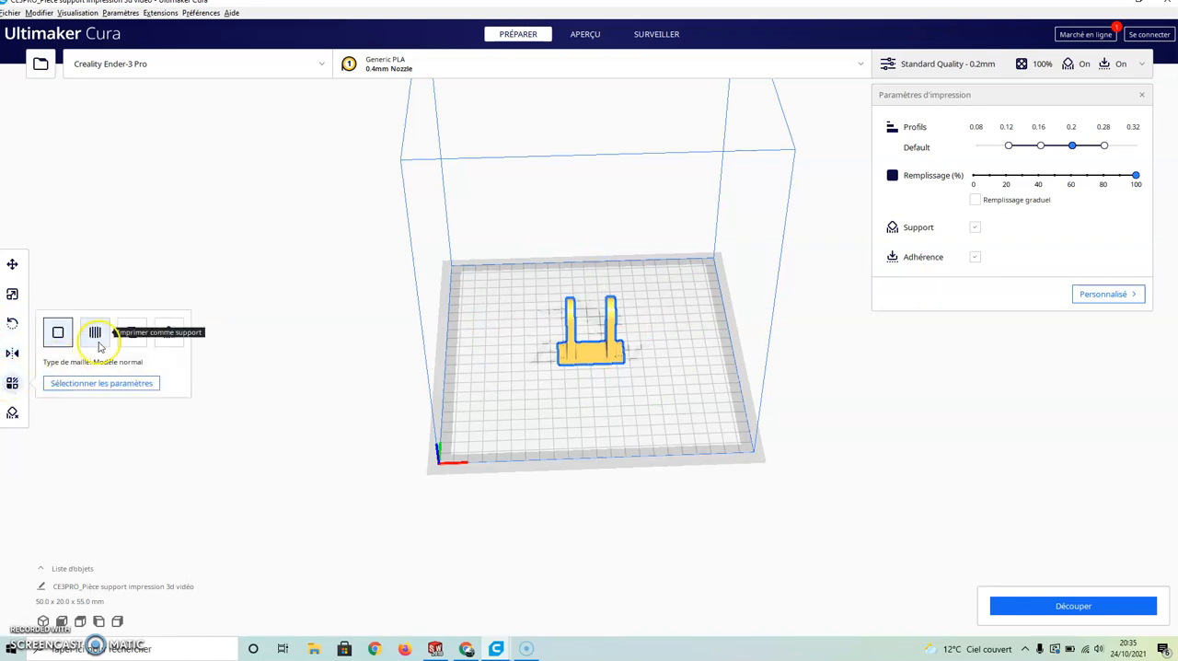
click(13, 413)
click(13, 413)
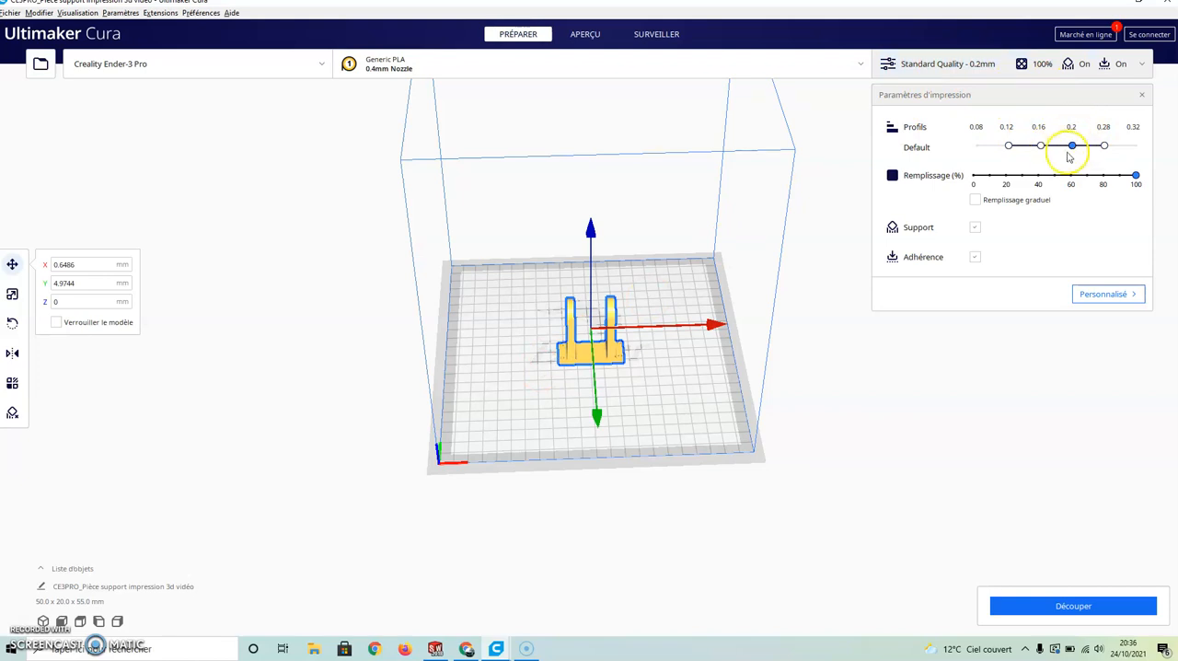
Slice the bracket with 100% infill and supports enabled
click(1137, 176)
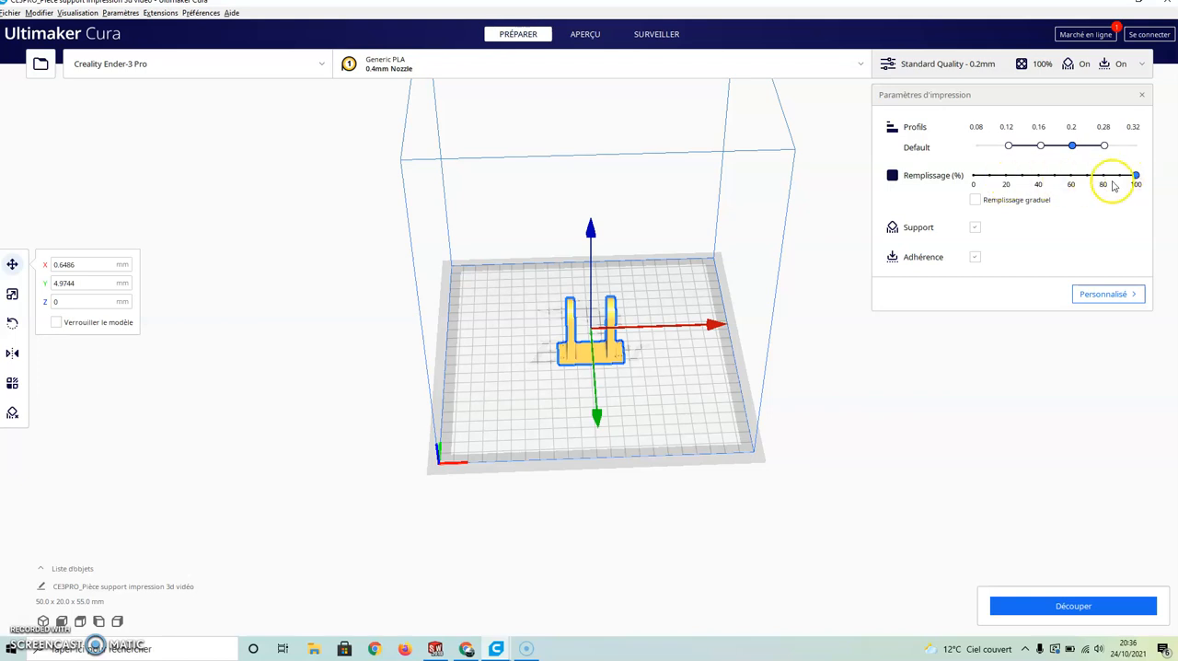
click(976, 229)
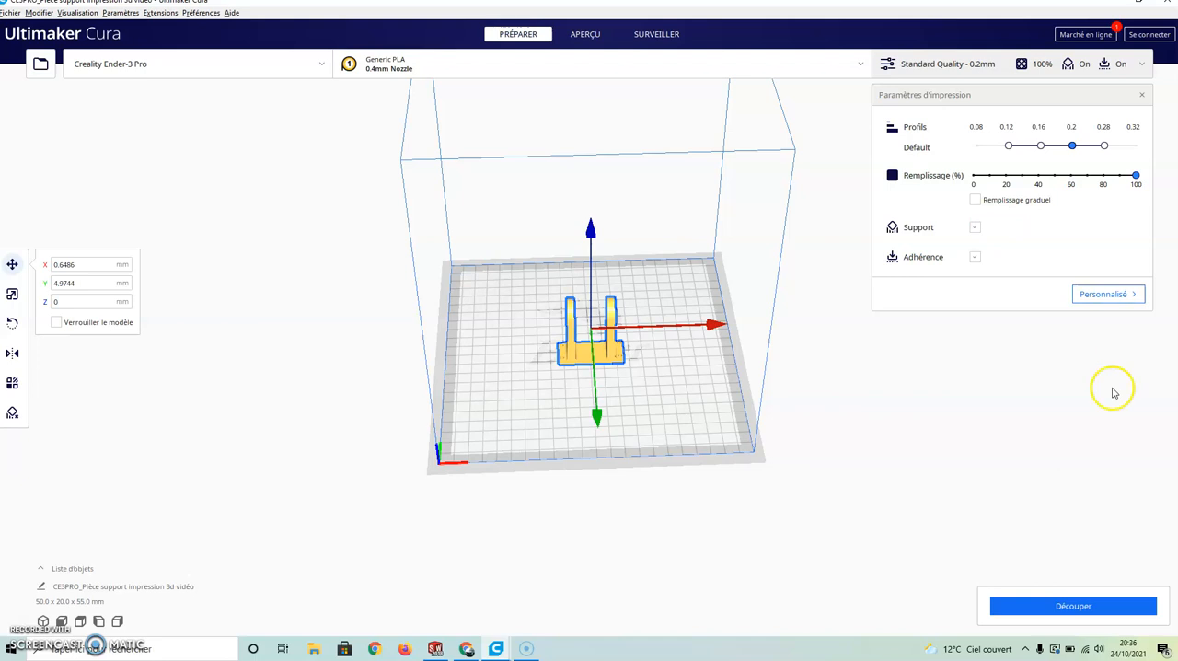
click(1071, 606)
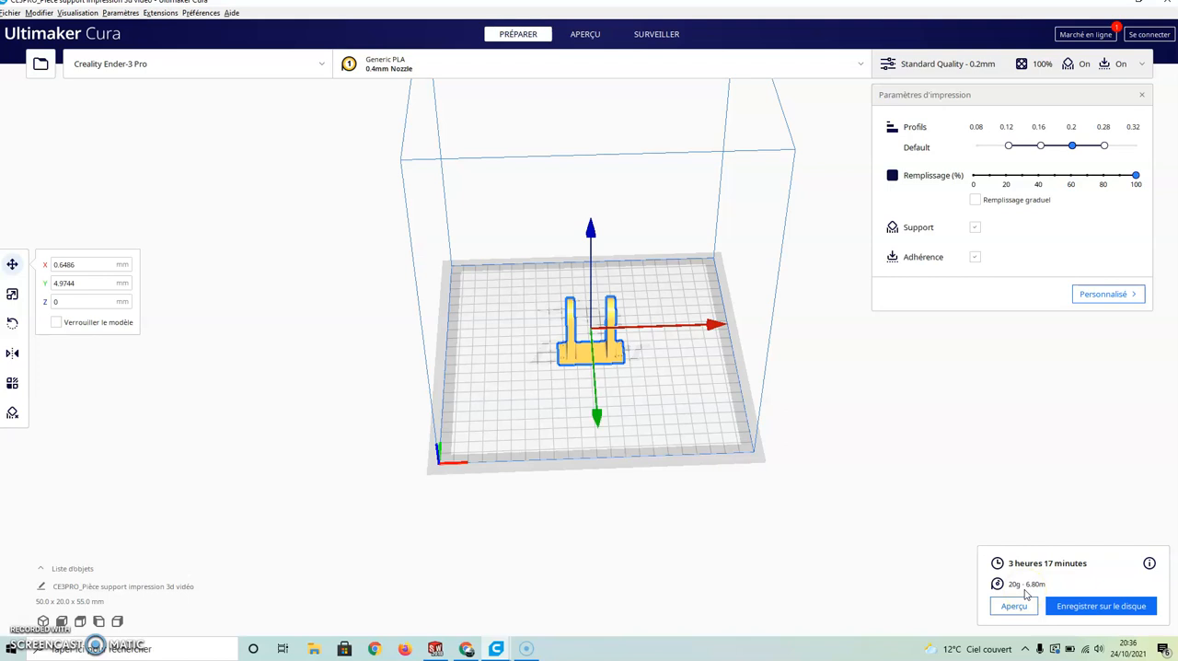
Save the sliced G-code to the desktop as "CE3PRO_Pièce support impression 3d vidéo", replacing the existing file
click(1089, 608)
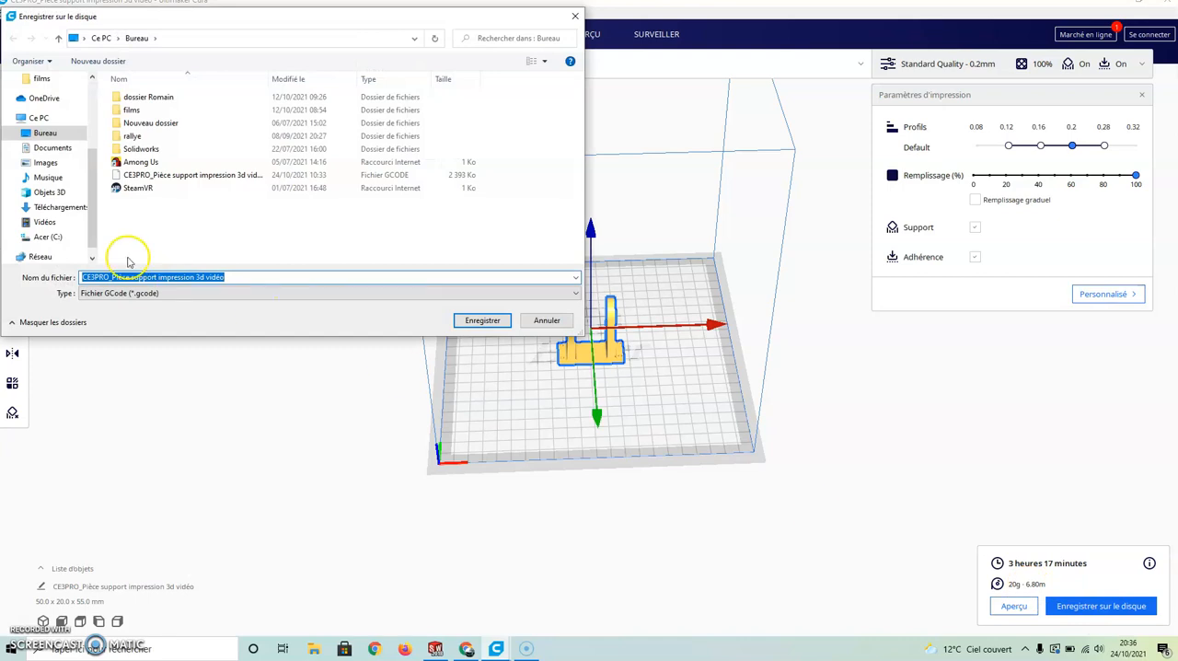
drag(93, 174, 93, 226)
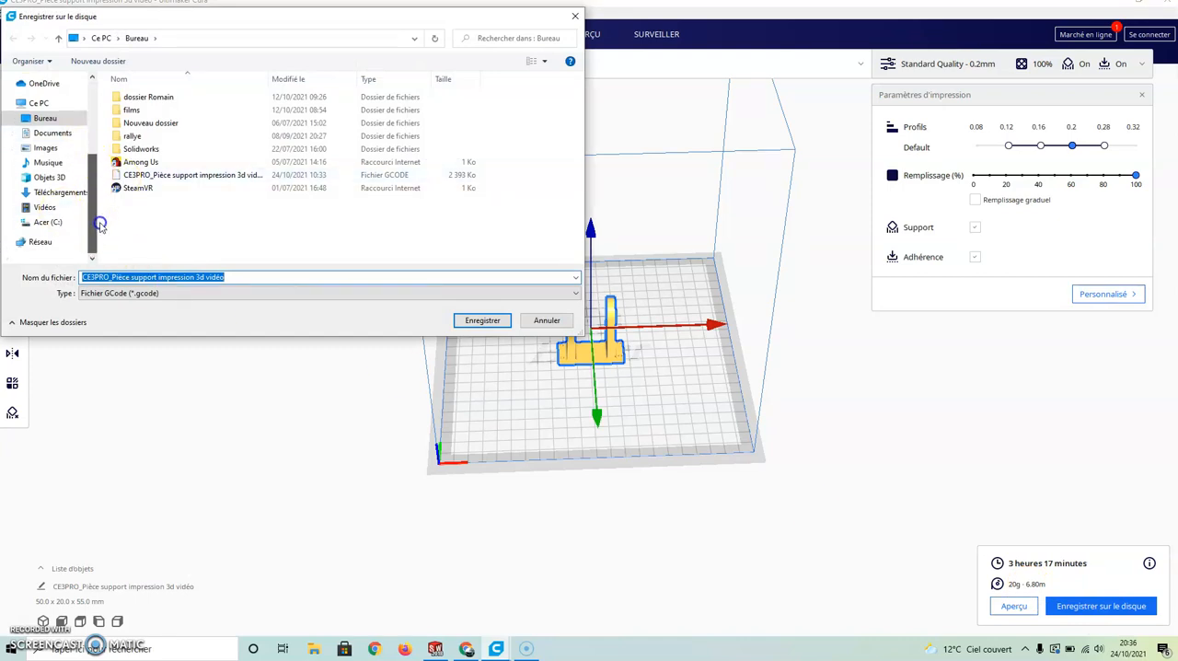
drag(95, 178, 85, 77)
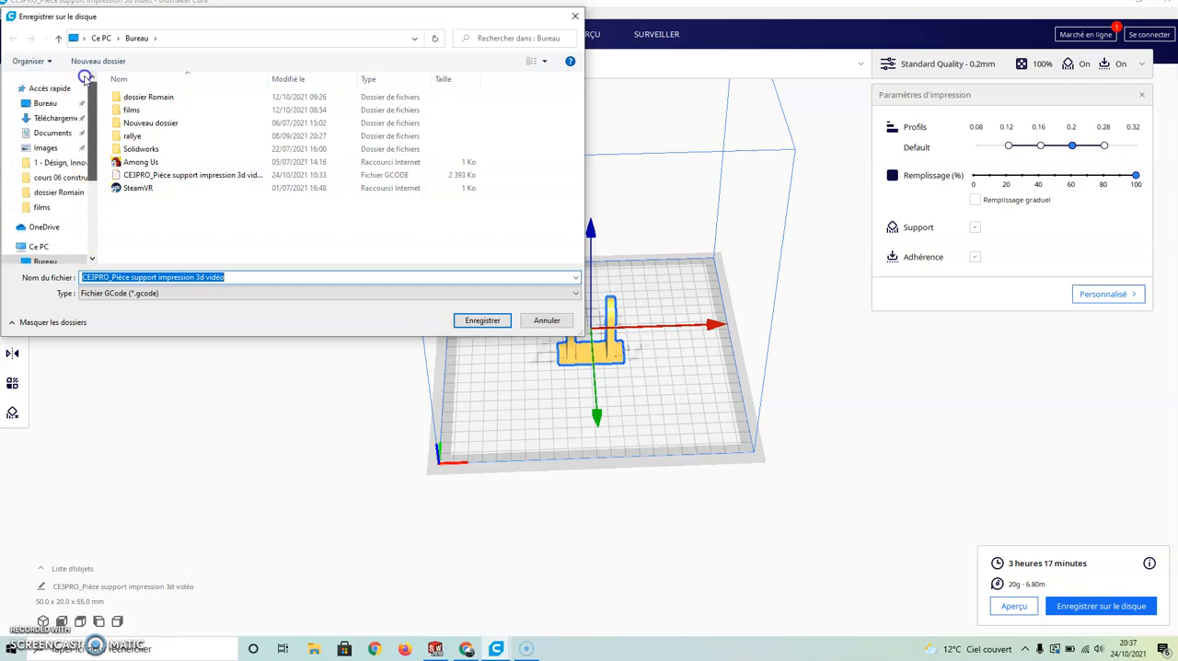
click(46, 104)
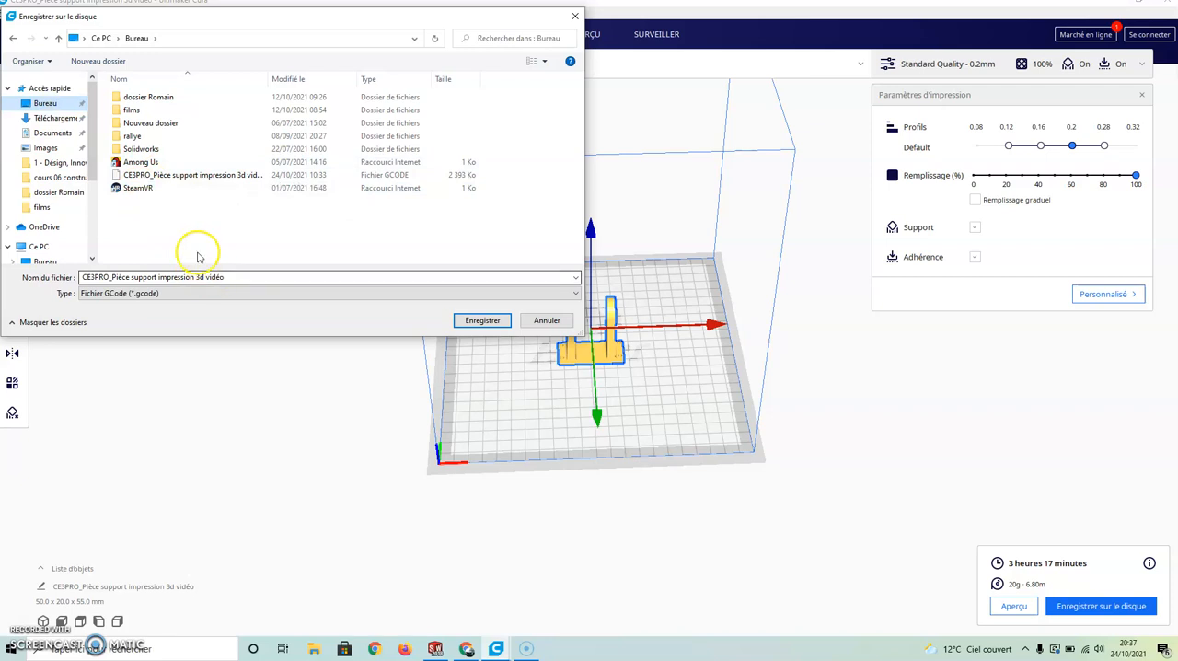
click(485, 322)
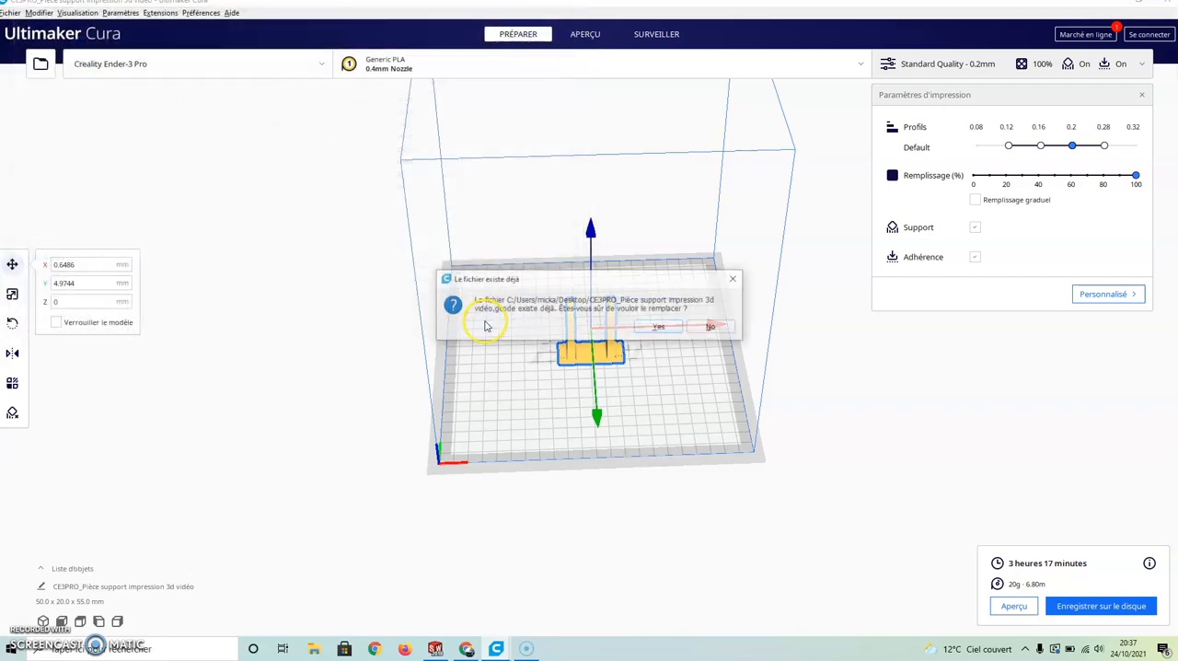
click(659, 327)
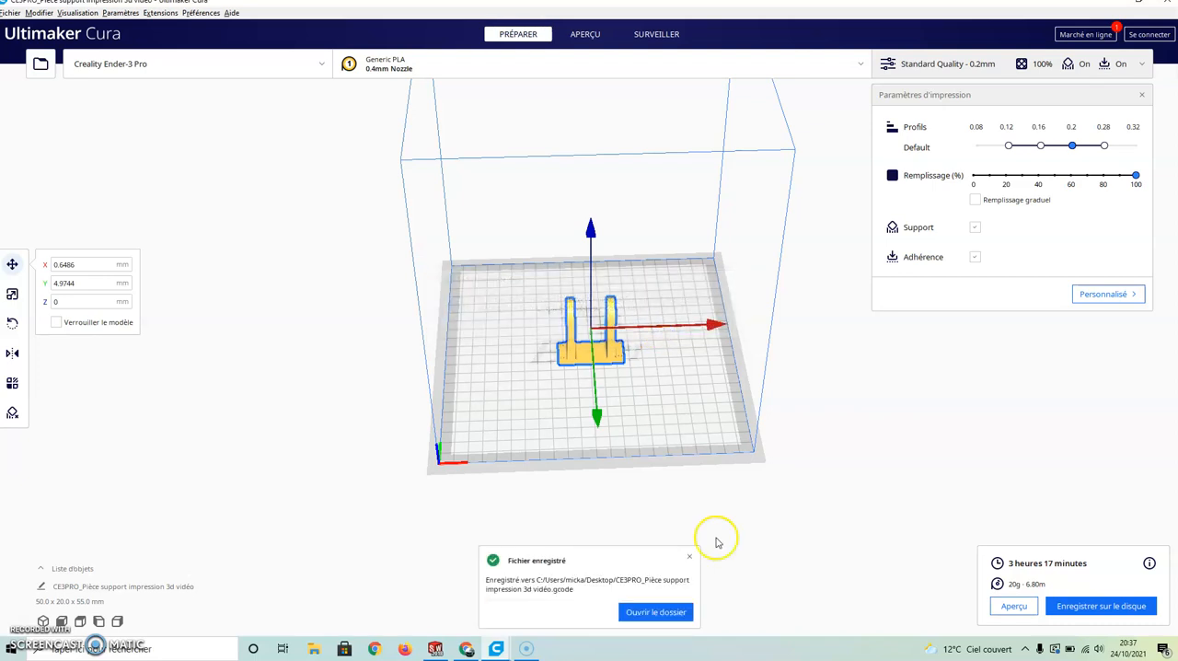